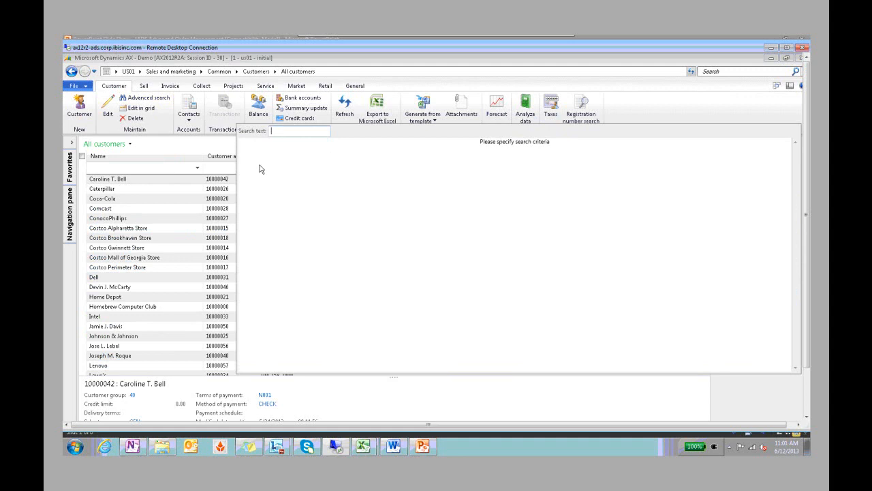
Search the customers by the partial account number 100, and again by the partial name "leno"
text(100)
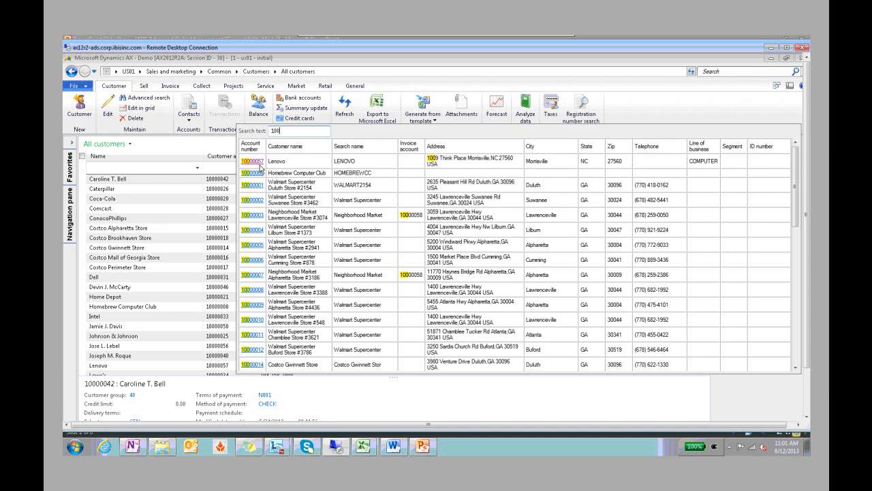
key(BackSpace)
key(BackSpace)
key(BackSpace)
text(leno)
Search the customers for 100 again and filter the customer list to Lenovo from the results
key(BackSpace)
key(BackSpace)
key(BackSpace)
key(BackSpace)
key(BackSpace)
key(BackSpace)
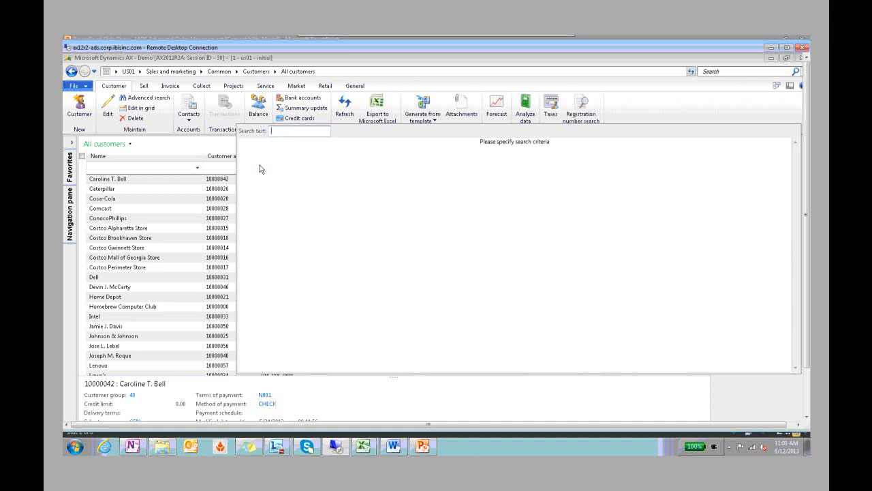
text(100)
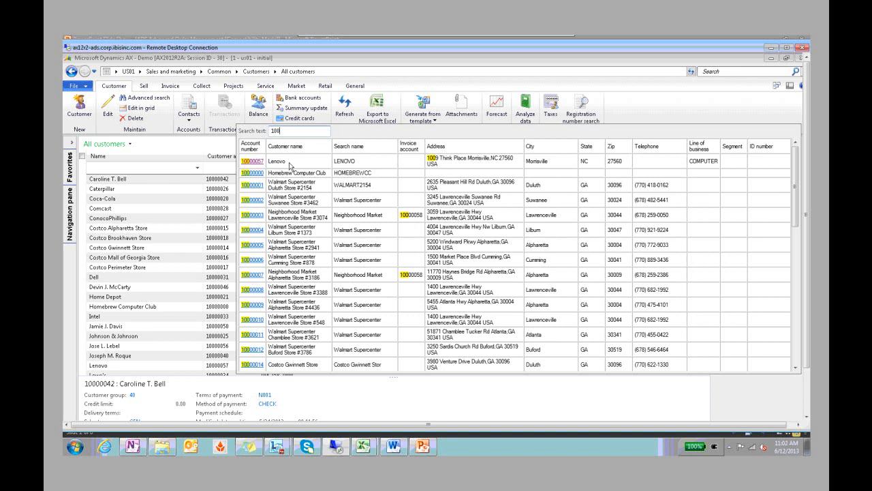
click(253, 162)
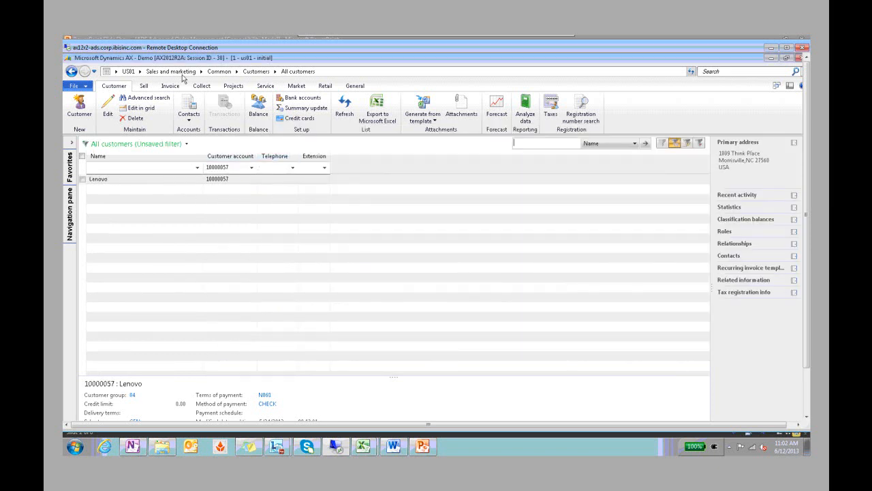
Open the list of all sales orders in Sales and marketing and show only those with insufficient stock
click(183, 73)
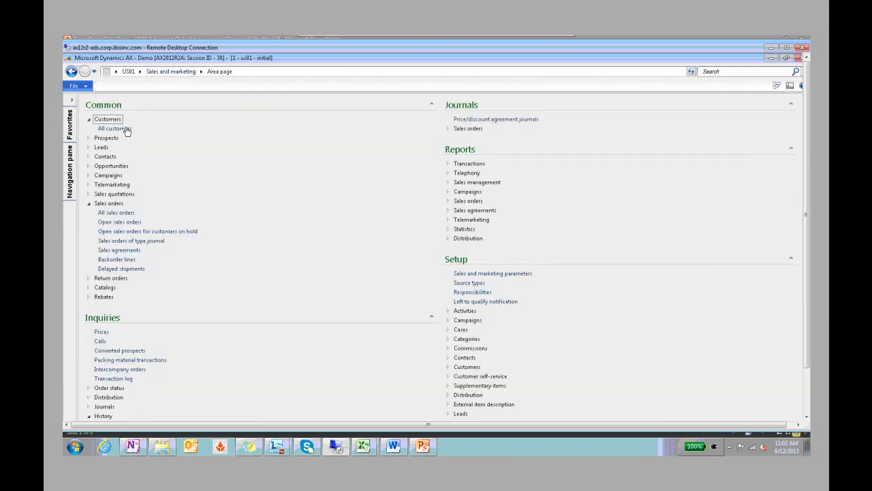
click(127, 213)
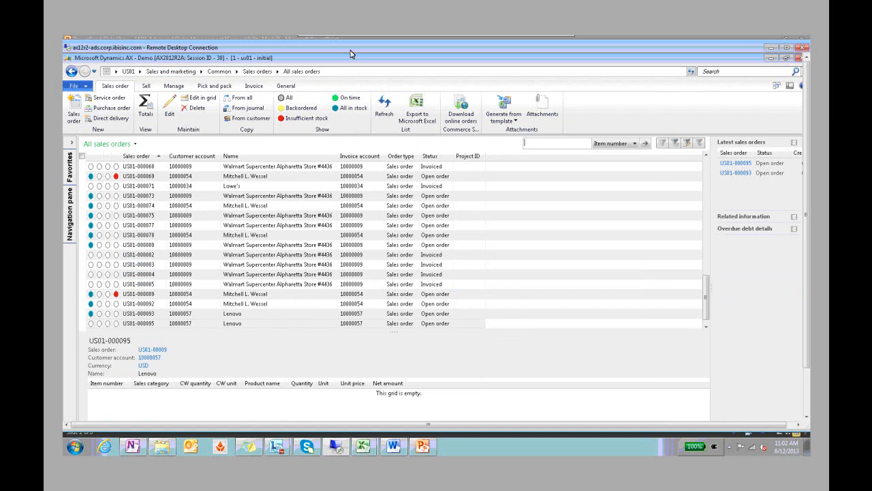
drag(350, 50, 352, 48)
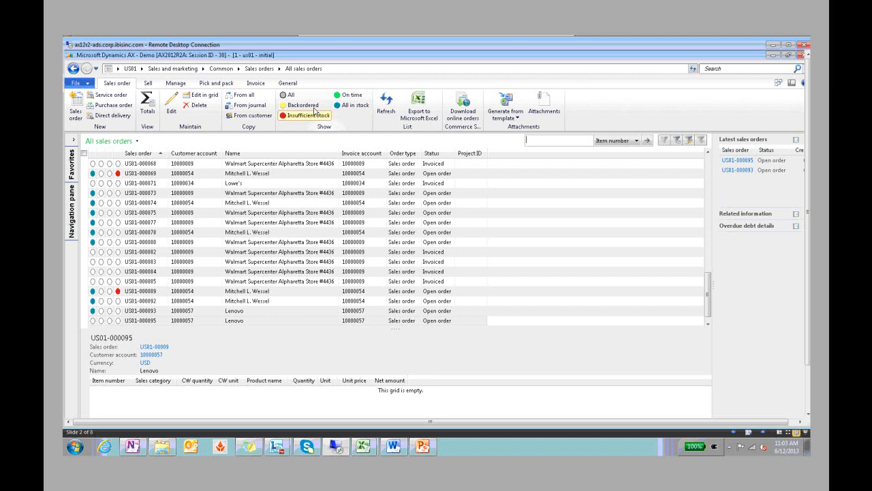
click(307, 116)
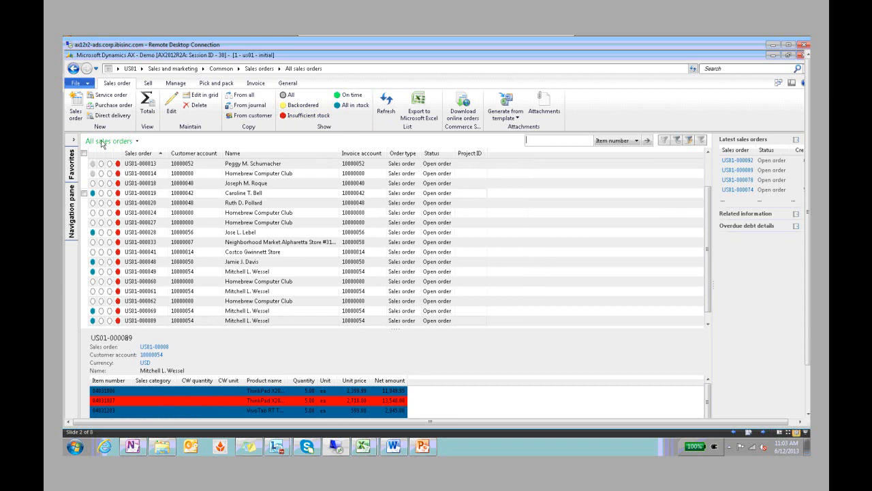
Start a new sales order and search for its customer by 100, and again by "cost"
click(77, 108)
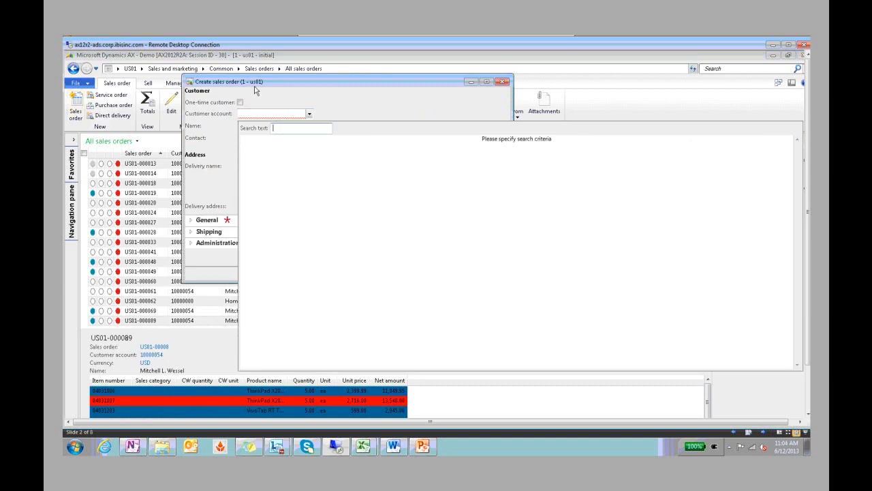
text(100)
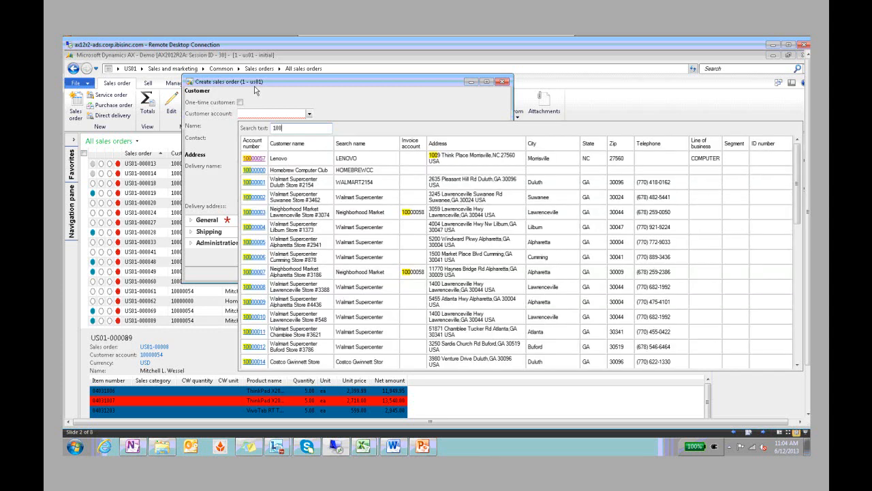
key(BackSpace)
key(BackSpace)
key(BackSpace)
text(cost)
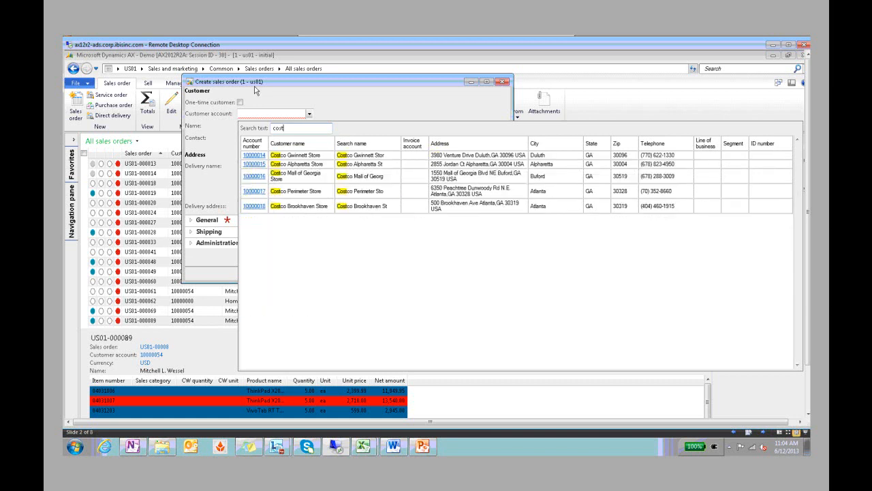
Search for "leno" and set Lenovo as the customer of the new sales order
key(BackSpace)
key(BackSpace)
key(BackSpace)
key(BackSpace)
text(leno)
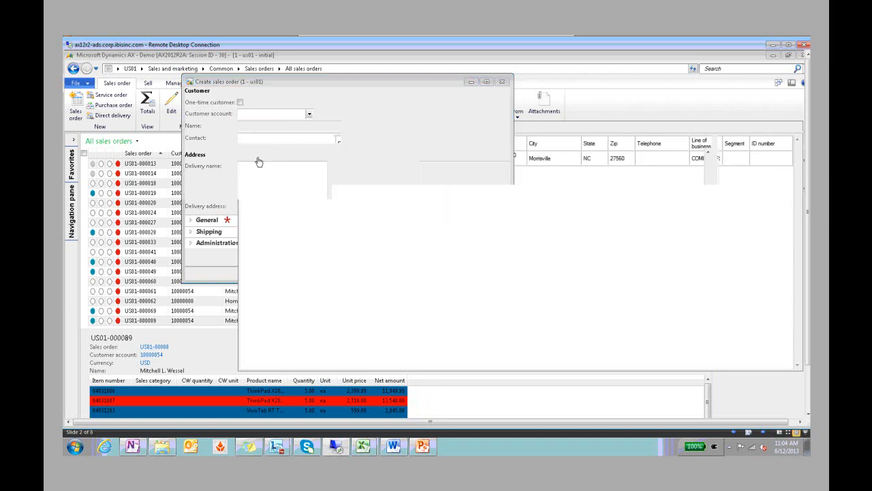
click(256, 158)
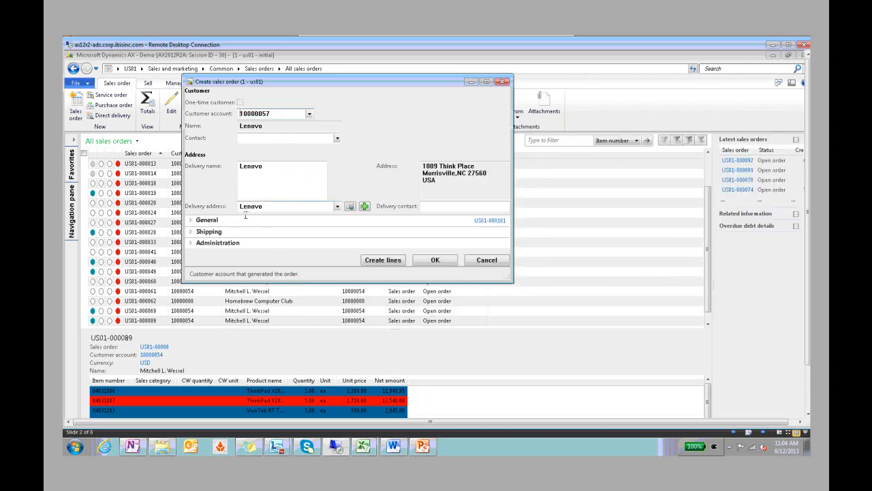
Open line creation for the Lenovo order in advanced search, and review the search parameters without changing them
click(376, 260)
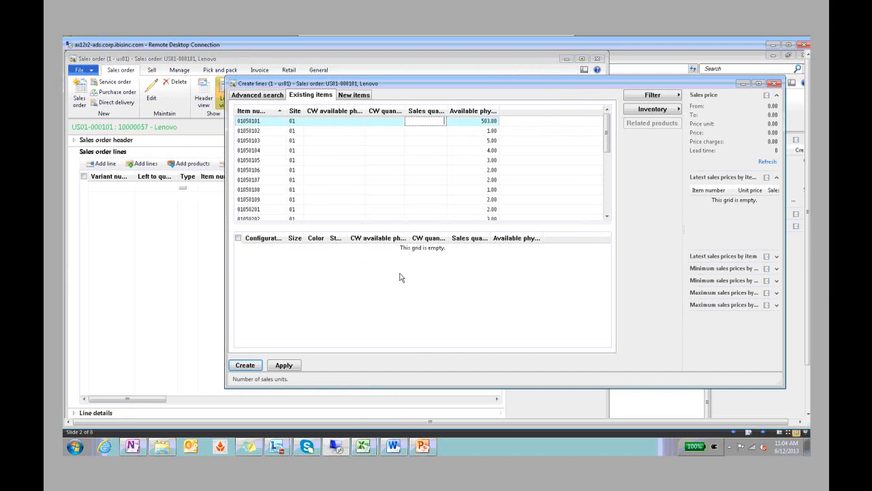
click(265, 97)
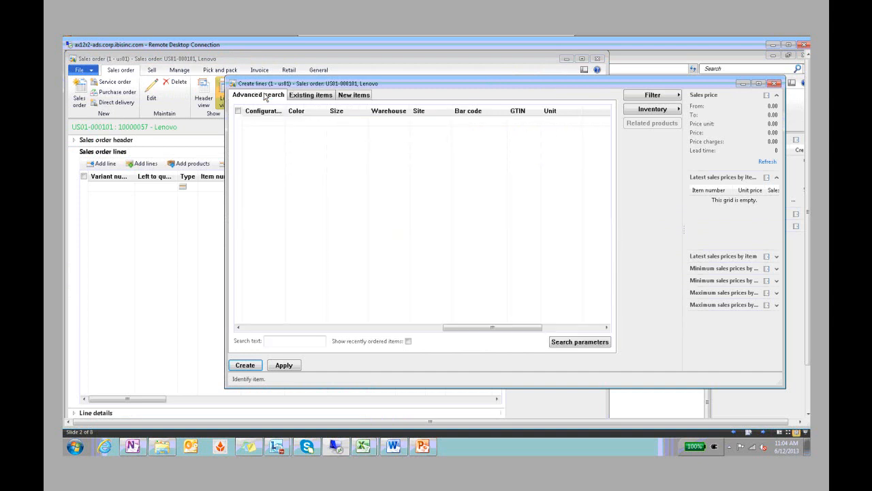
click(290, 341)
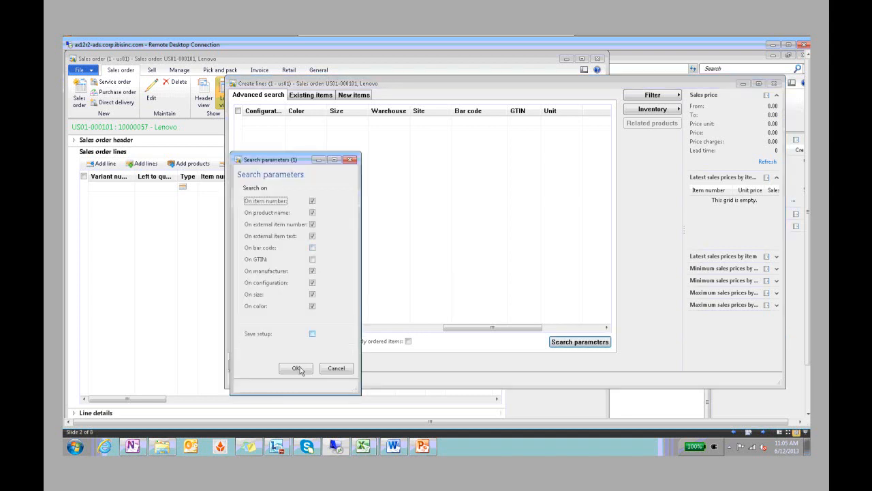
click(336, 369)
Search the items for "think" and bring the item number and product name columns into view
click(276, 343)
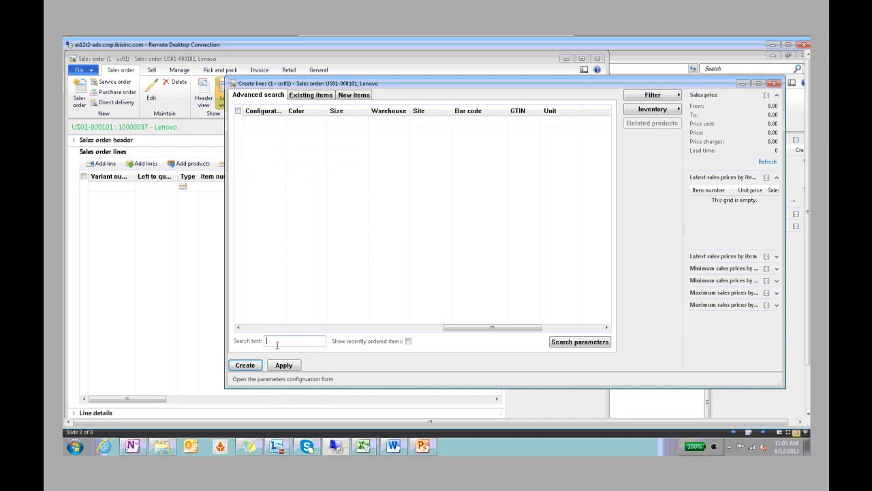
text(think)
key(Tab)
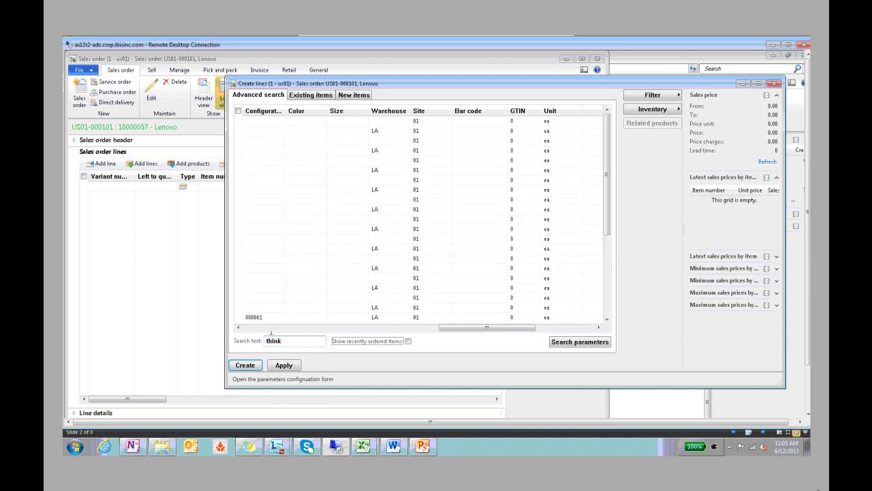
click(271, 328)
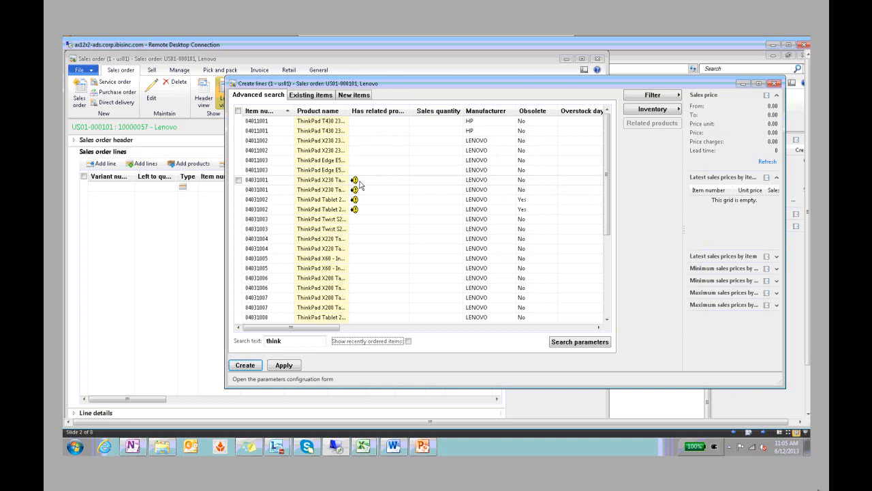
Add 1 of upsell item 04730101 from the ThinkPad X230 tablet's related products, accept the duplicate check, and close line creation
click(358, 182)
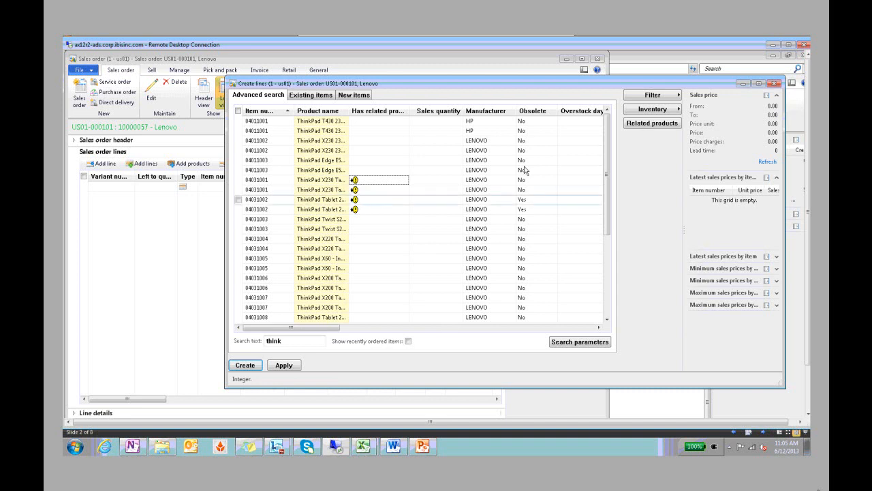
click(641, 125)
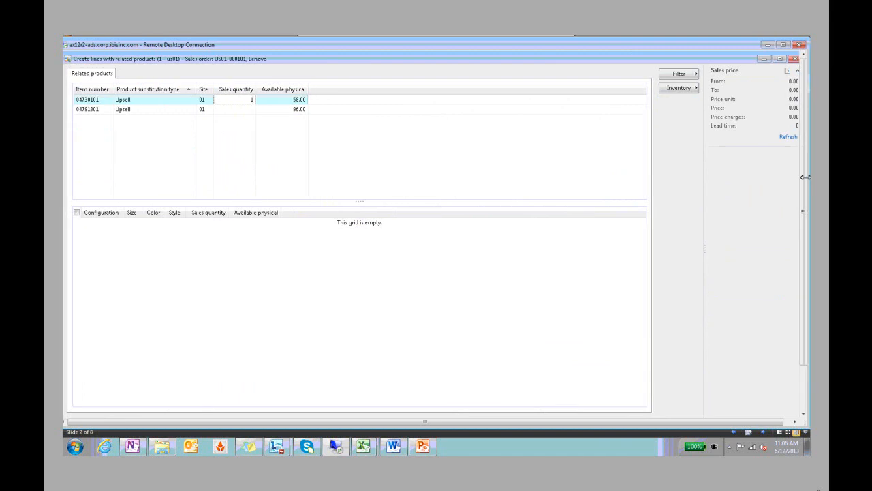
drag(805, 211, 804, 253)
click(87, 379)
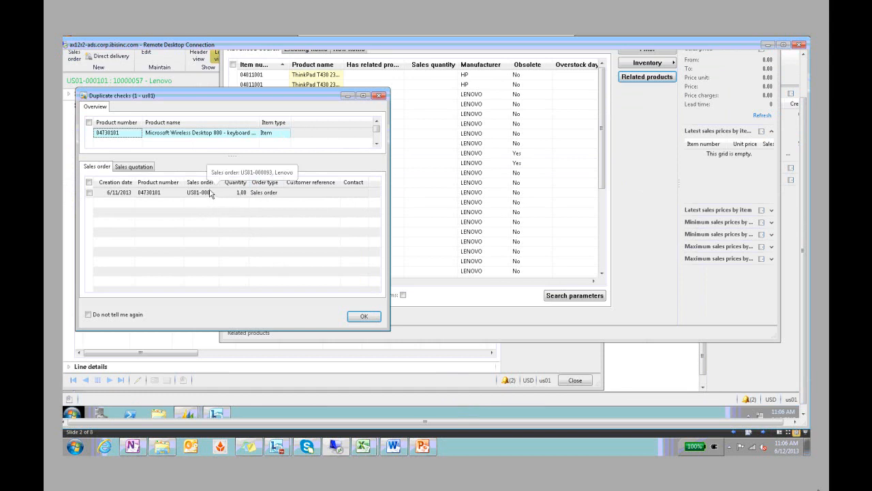
click(364, 318)
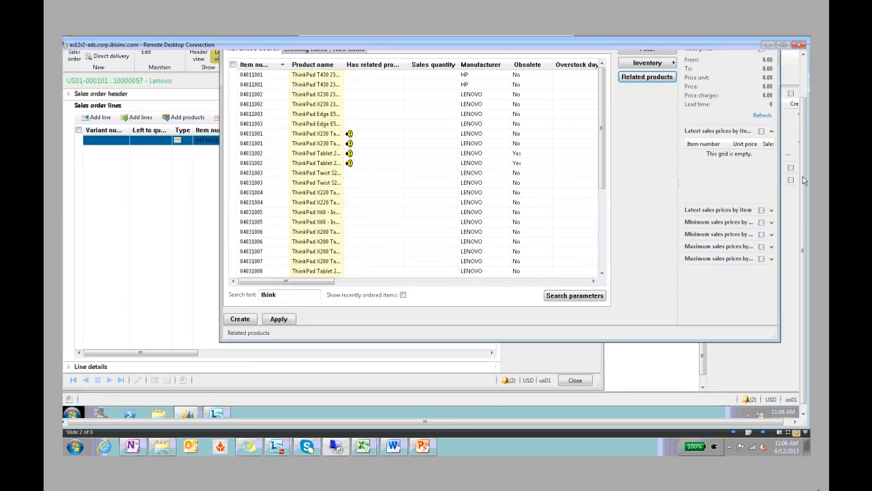
drag(807, 151, 807, 109)
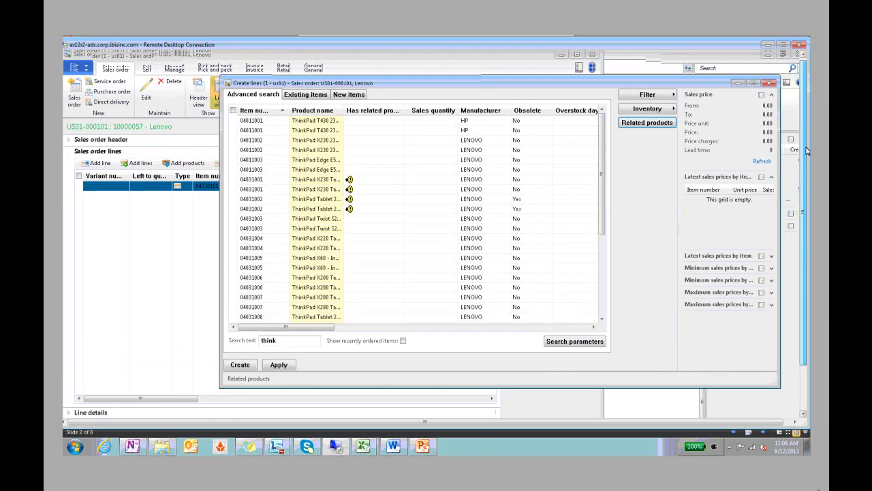
click(772, 84)
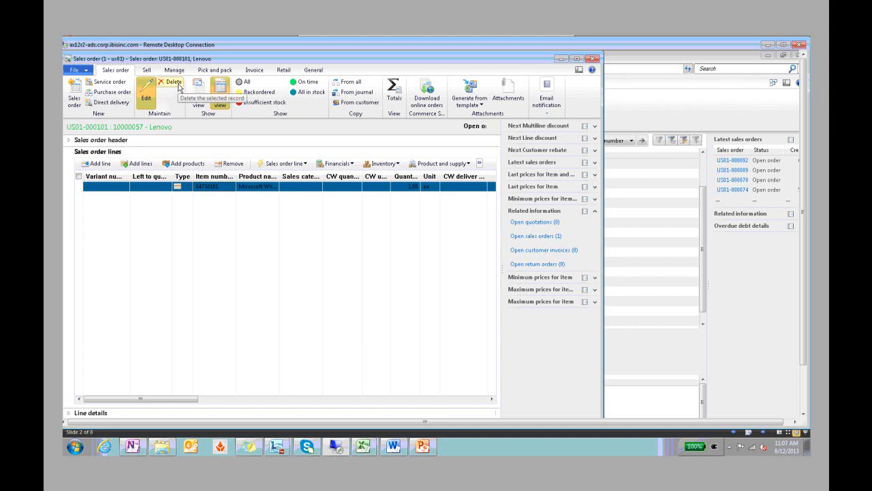
Delete the Lenovo sales order with reason code Competitor, and close the sales order form
click(173, 83)
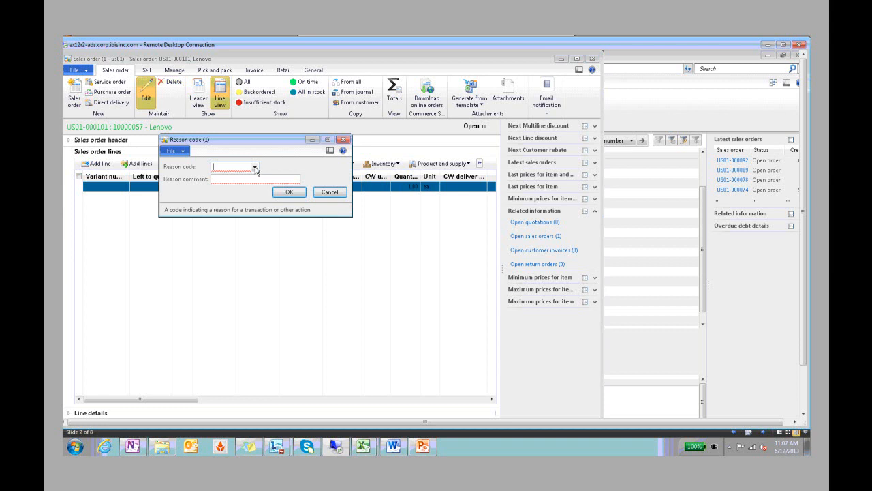
click(255, 168)
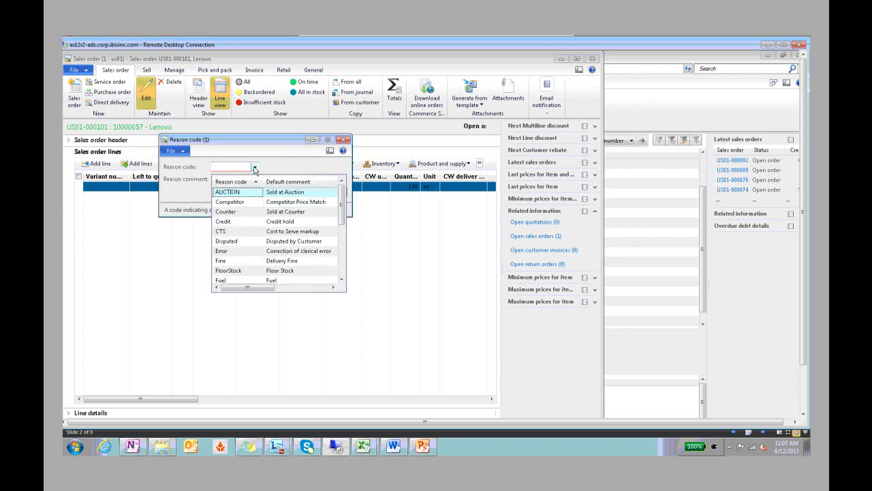
click(274, 203)
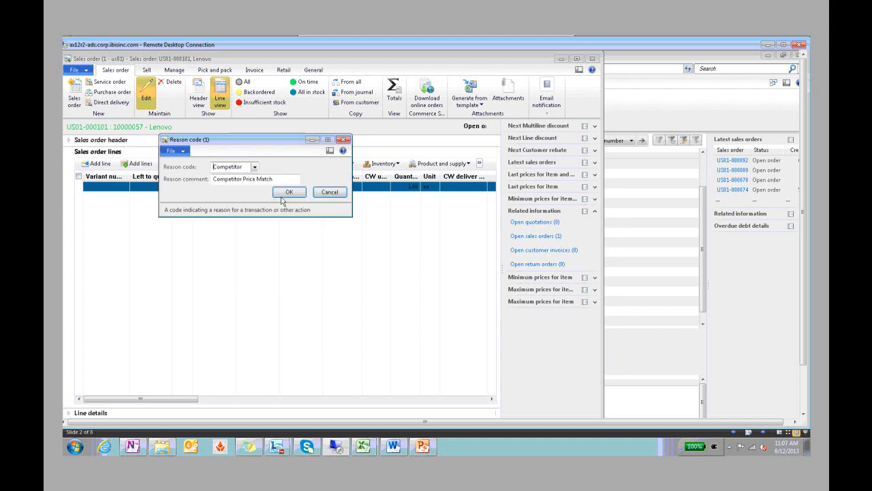
click(283, 196)
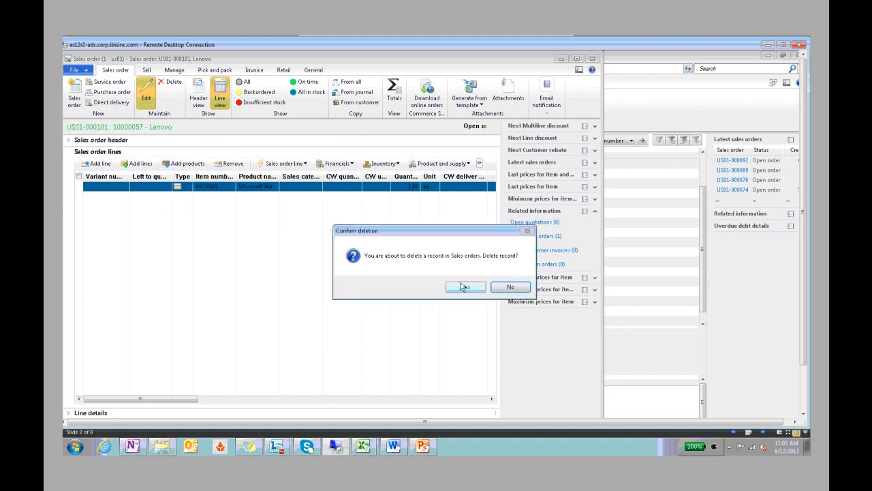
click(479, 290)
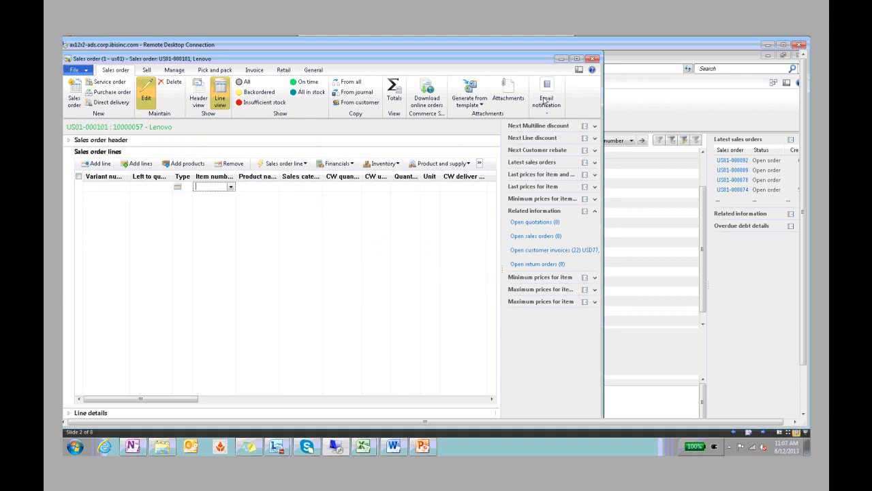
click(593, 60)
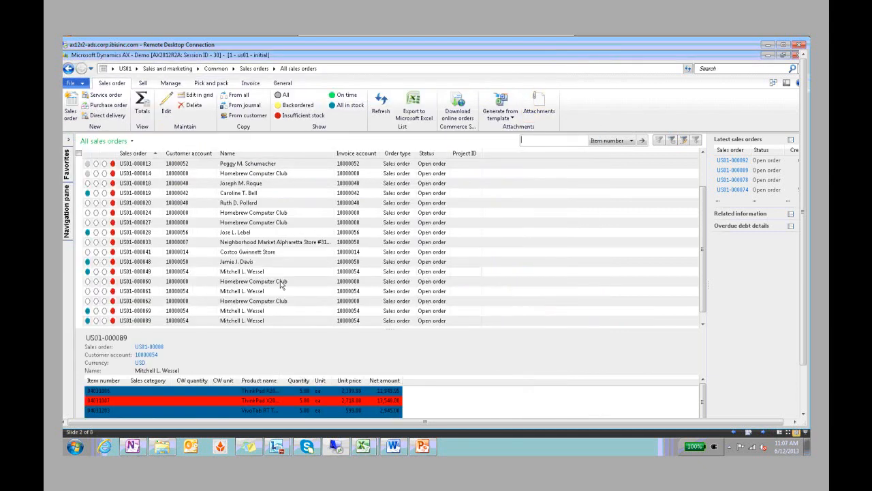
Open the voided sales orders history in Sales and marketing to check the deleted order's reason code
click(252, 69)
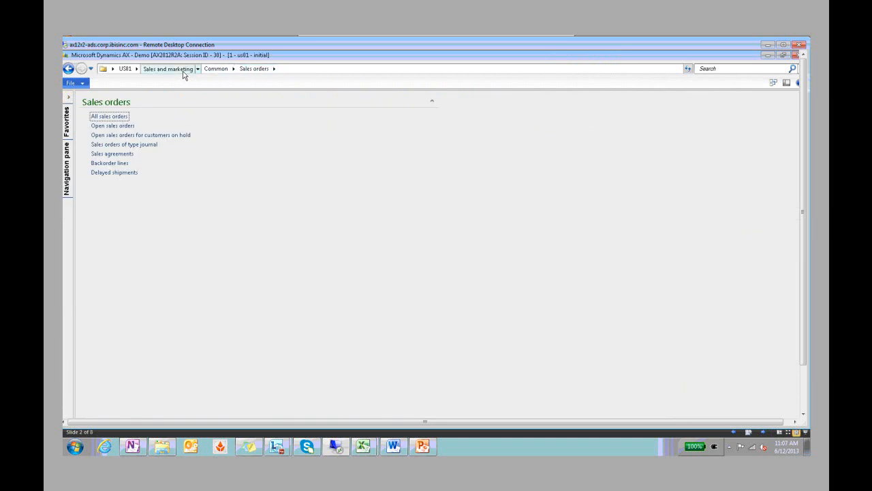
click(169, 70)
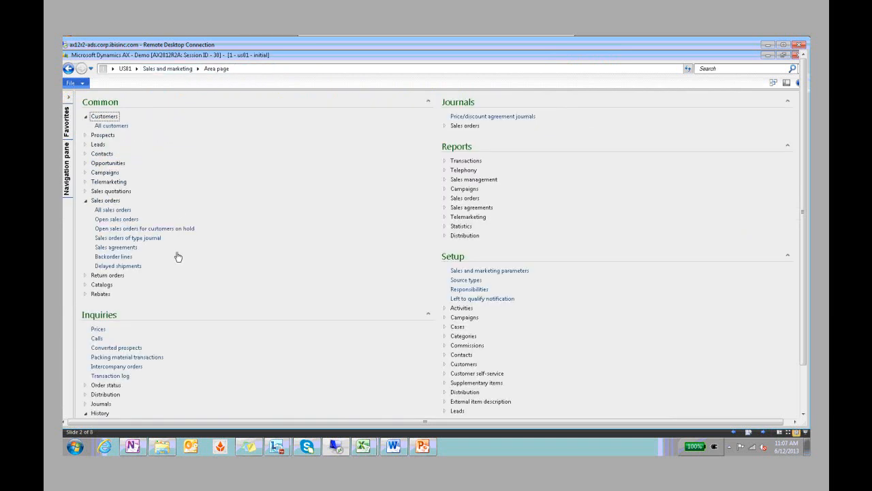
scroll(650, 253, down, 2)
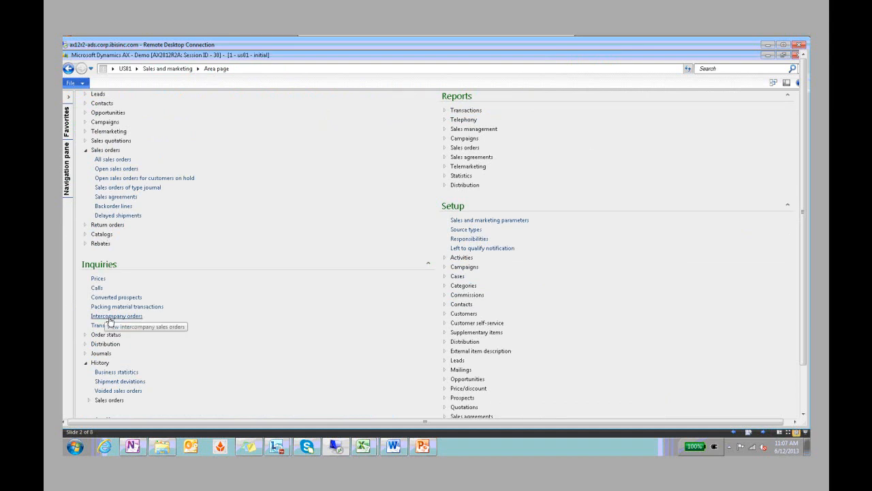
click(125, 393)
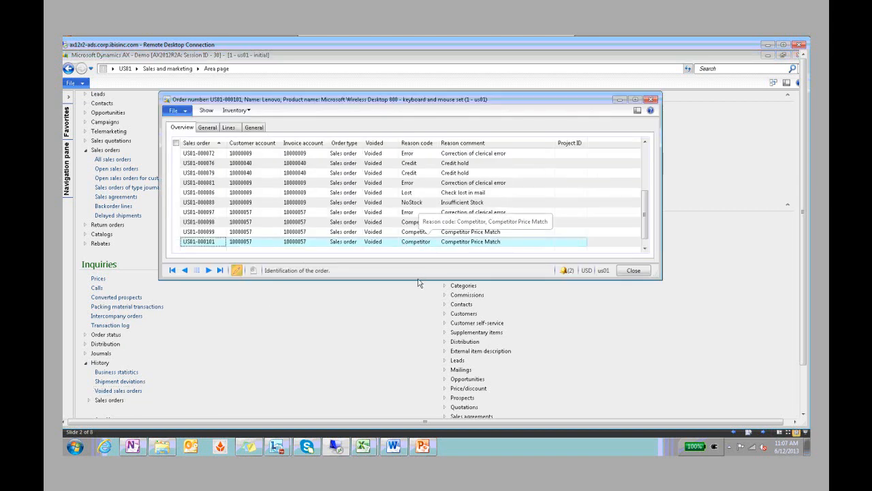
Enlarge the voided orders form and review the deleted Lenovo order's general, line and product details
drag(419, 280, 417, 368)
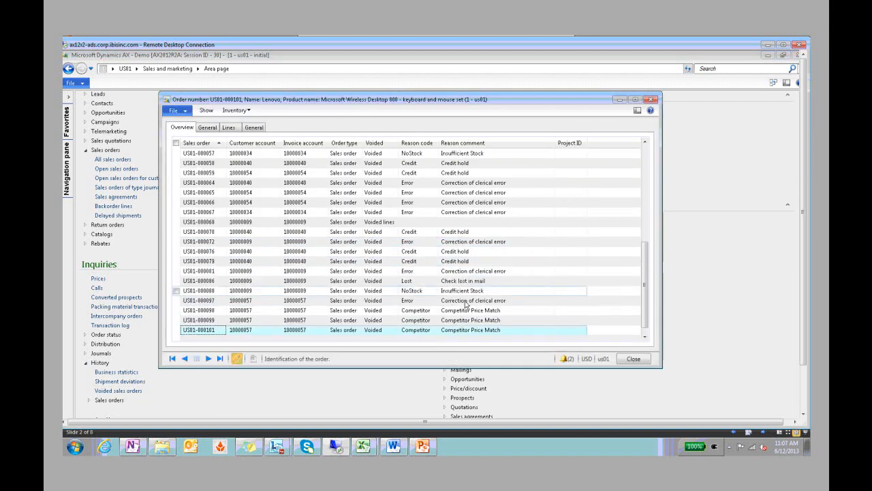
click(382, 222)
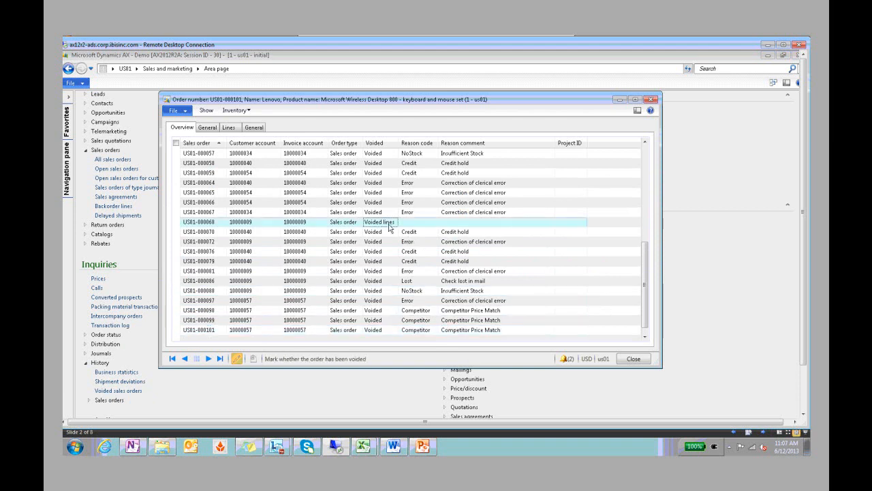
click(385, 329)
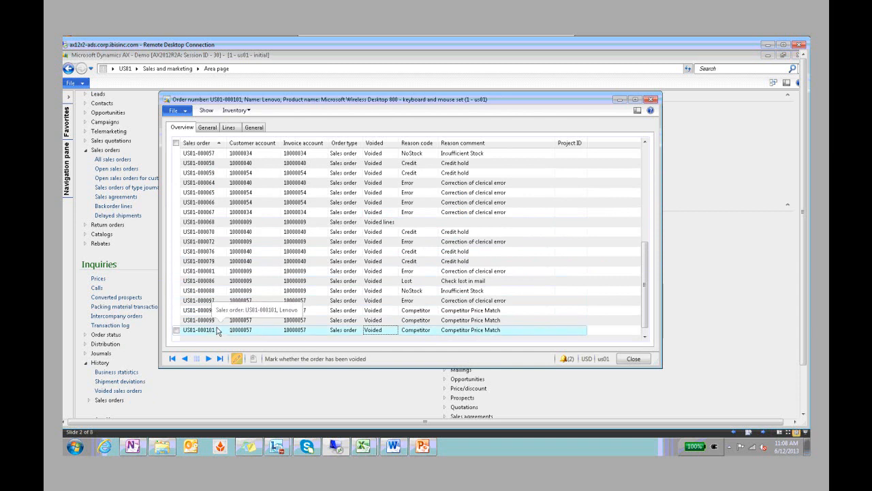
click(209, 127)
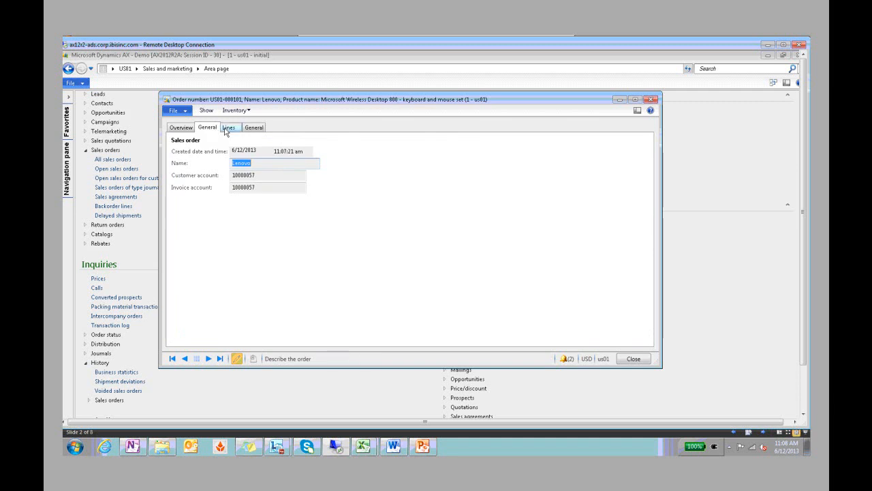
click(229, 128)
click(253, 127)
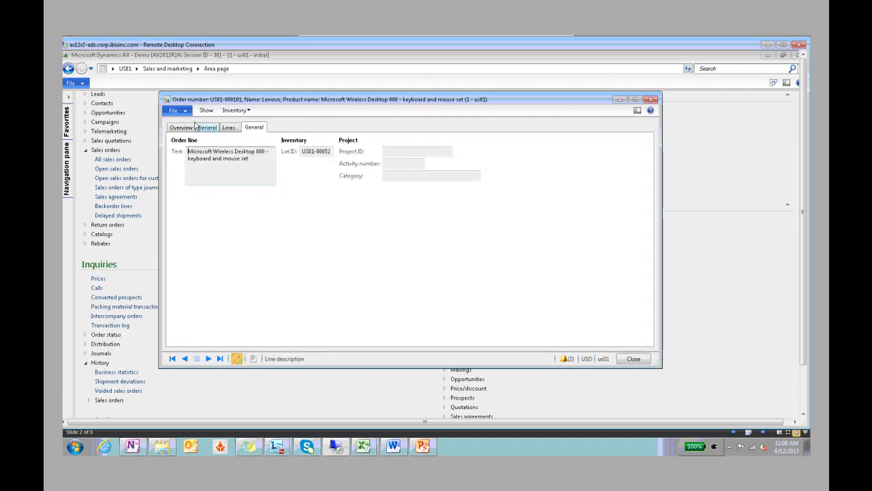
click(181, 127)
Show the voided Lenovo order's original header and lines, and close the order and voided orders forms
click(207, 110)
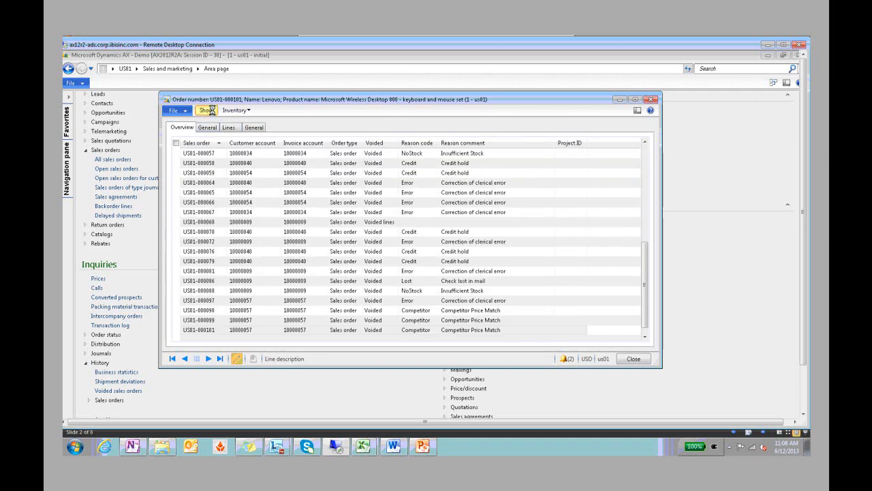
drag(327, 60, 407, 68)
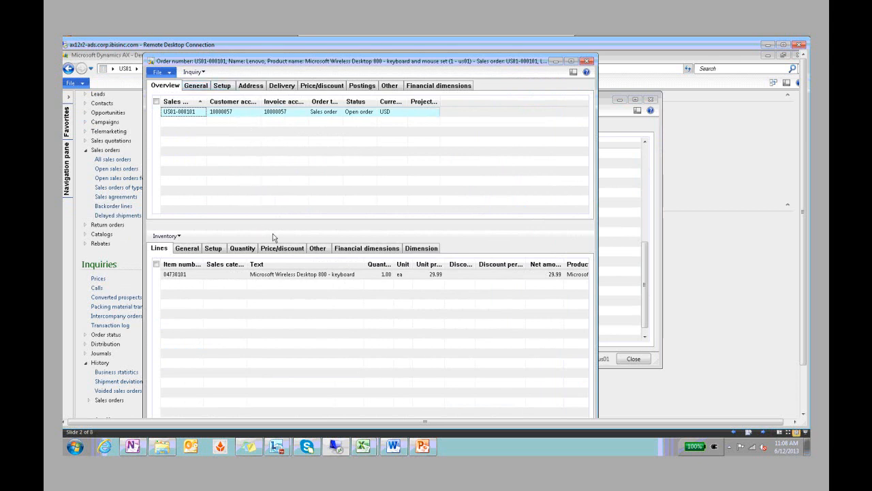
click(588, 61)
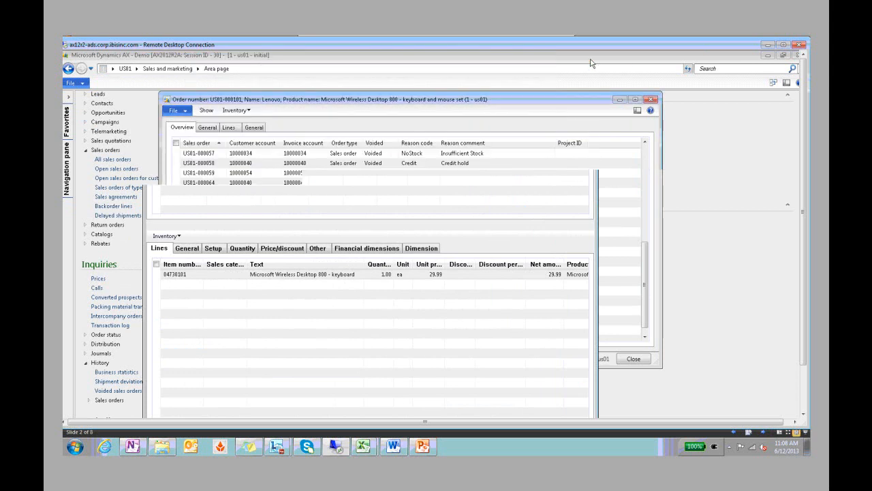
click(639, 359)
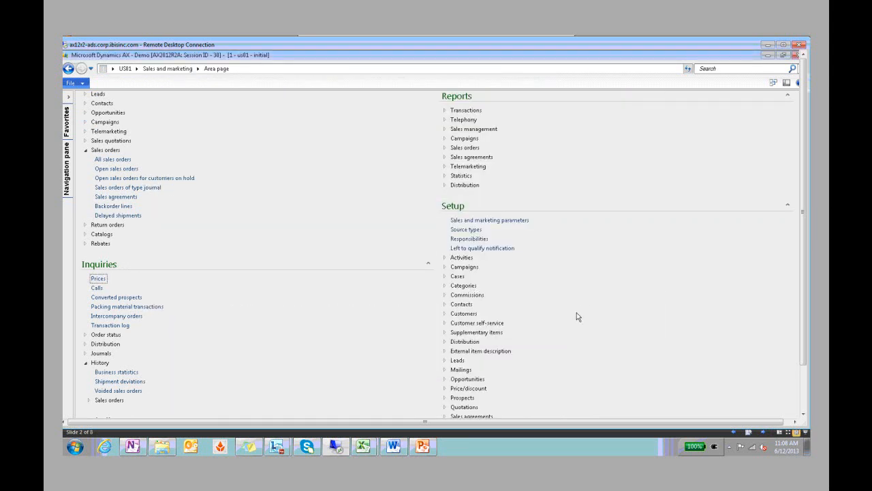
Open the Accounts receivable parameters and widen the form to show the full selling stock availability status section
scroll(577, 309, down, 1)
scroll(530, 305, up, 2)
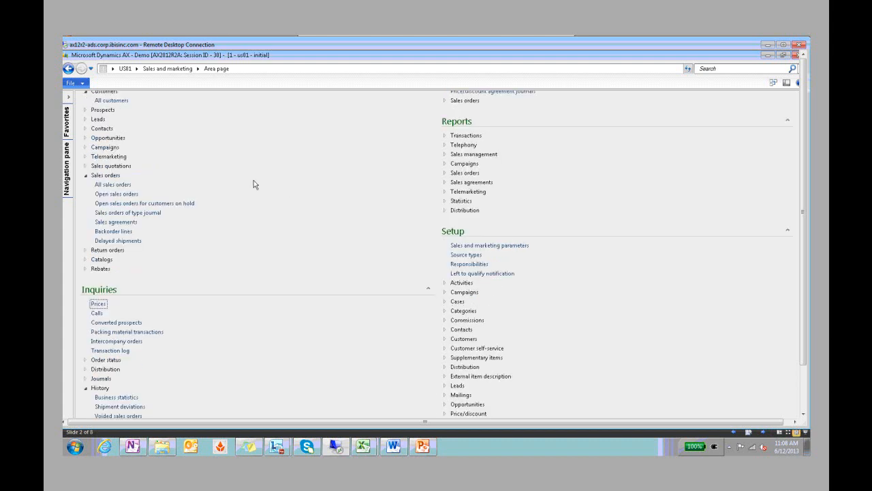
click(136, 69)
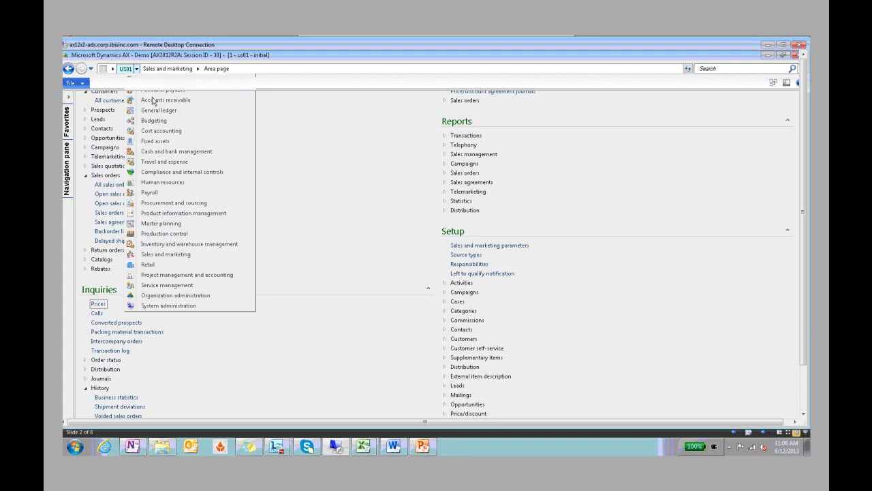
click(153, 100)
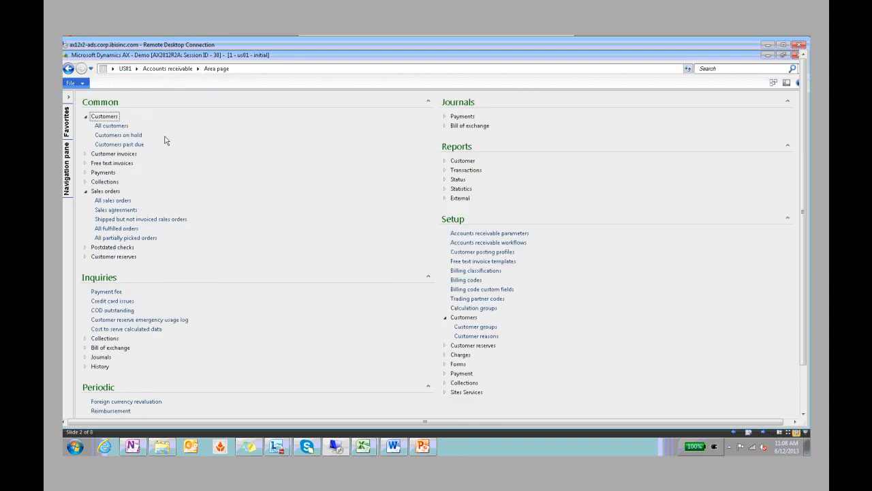
click(489, 234)
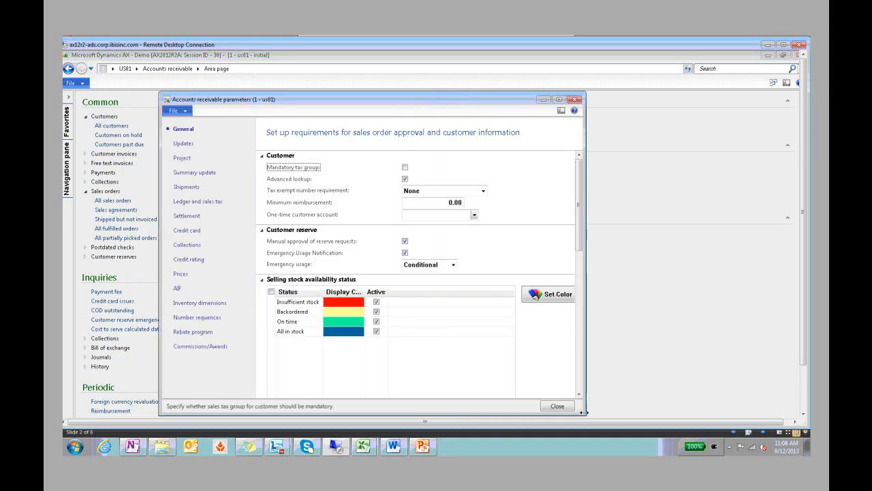
drag(587, 417, 789, 419)
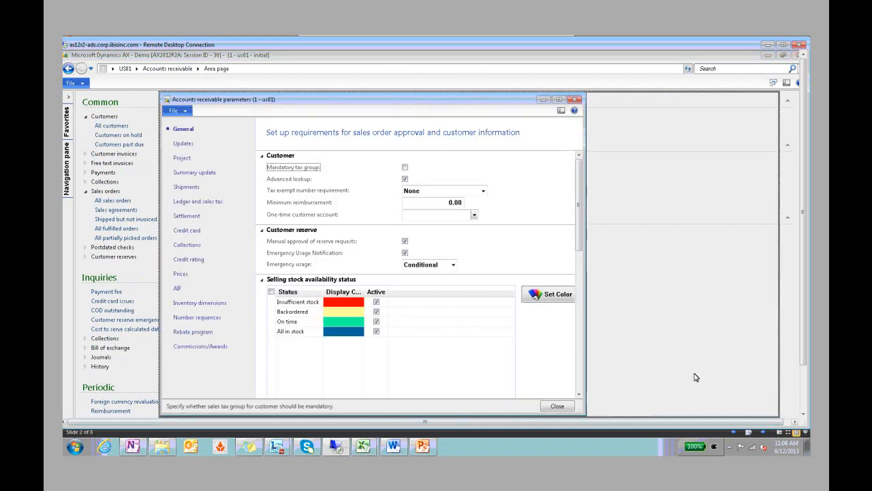
Set the display color of the Insufficient stock availability status to dark red and close the parameters
click(738, 296)
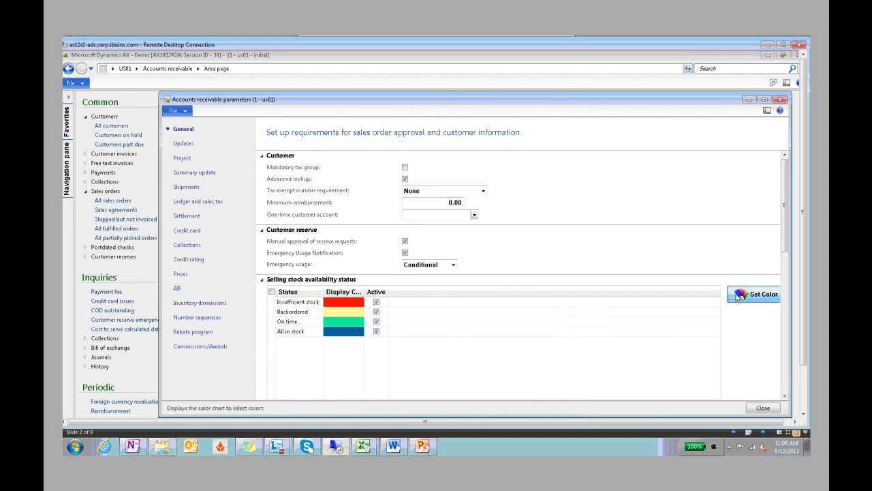
click(112, 186)
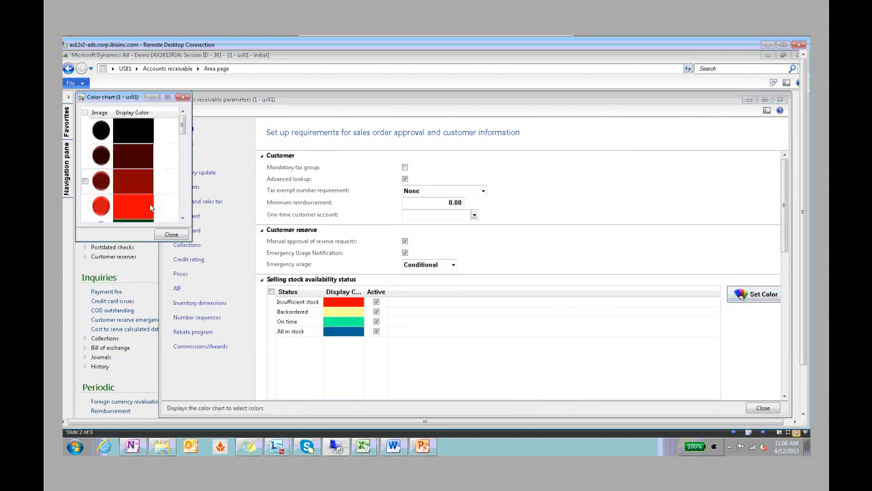
click(174, 234)
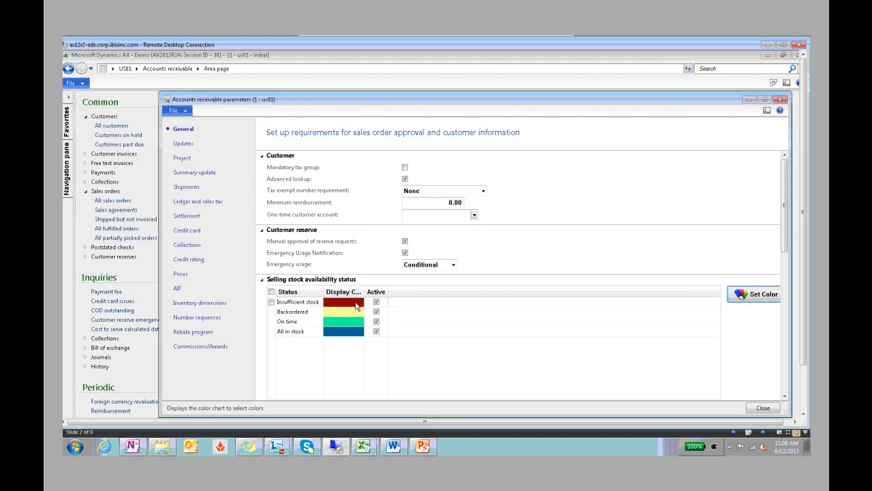
click(761, 408)
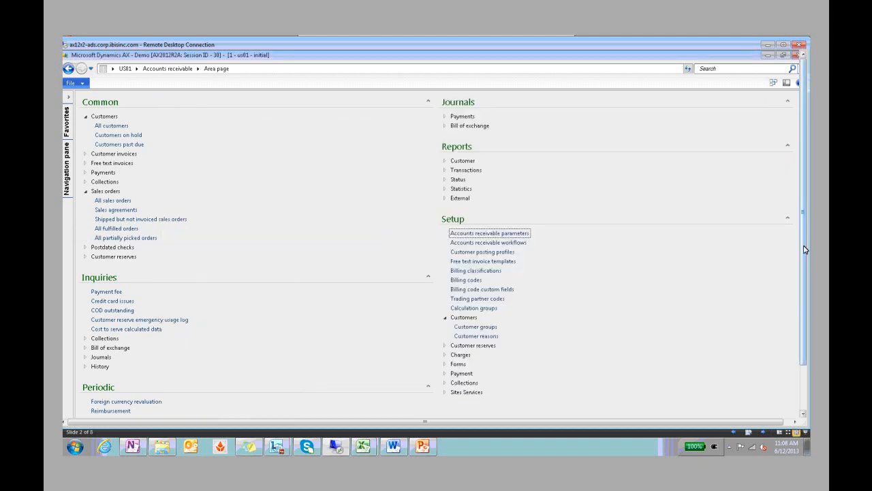
Create a customer reason with code "Error hand" and default comment "Error in Sales Handling"
drag(805, 249, 806, 286)
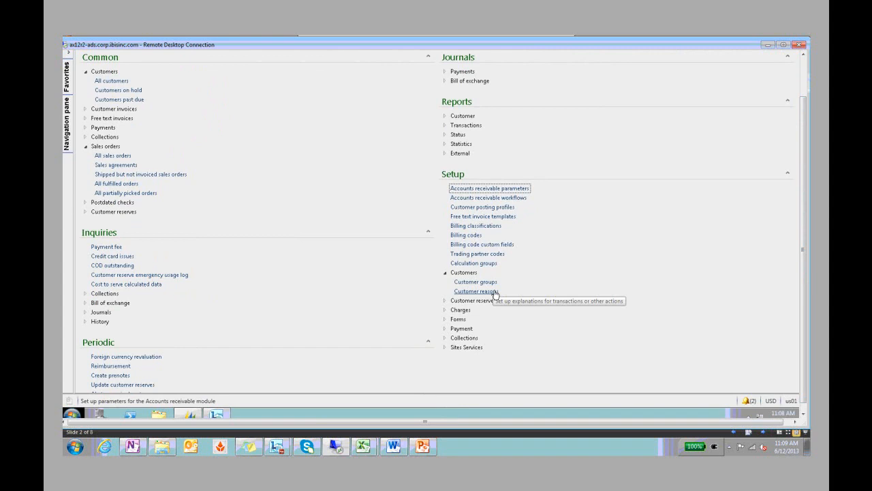
click(495, 291)
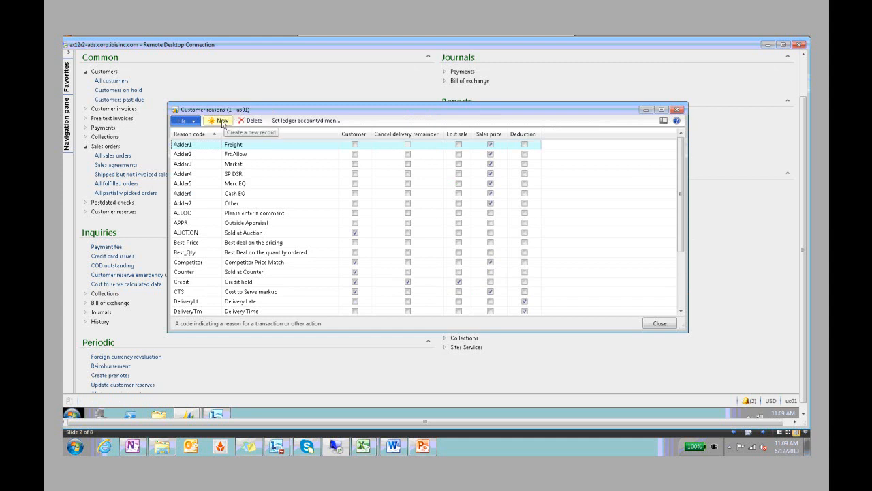
click(222, 122)
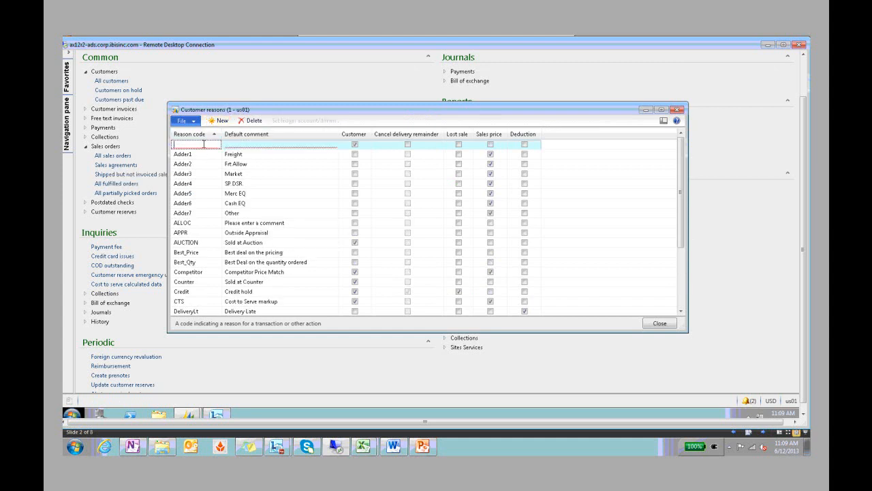
text(Error habn)
key(Tab)
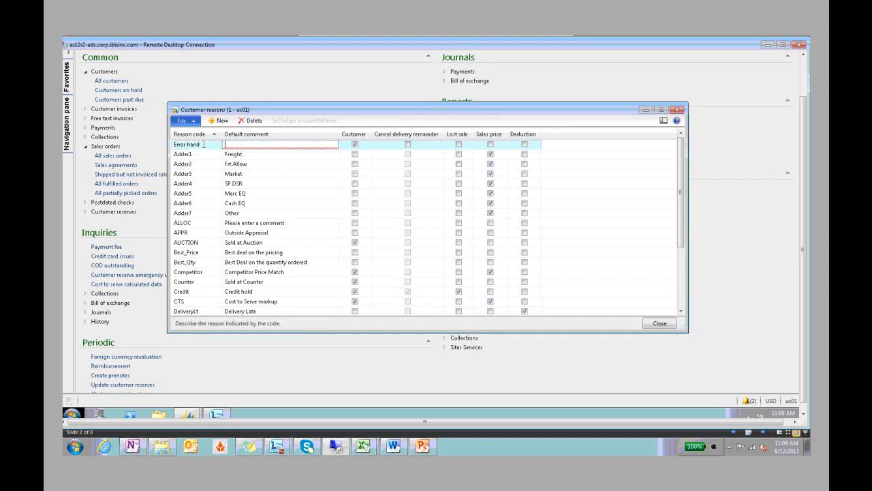
text(Error in Sales Handling)
Enable lost sale tracking for the Error hand reason and close the customer reasons form
click(458, 145)
click(458, 144)
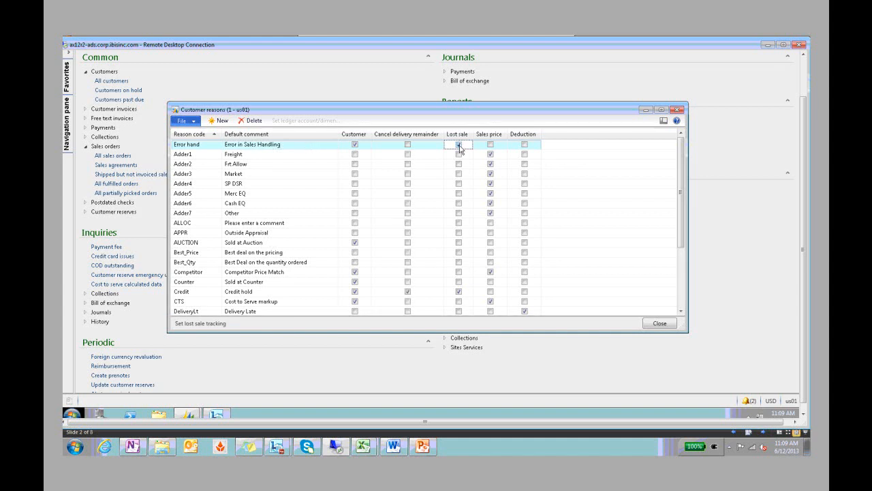
click(355, 145)
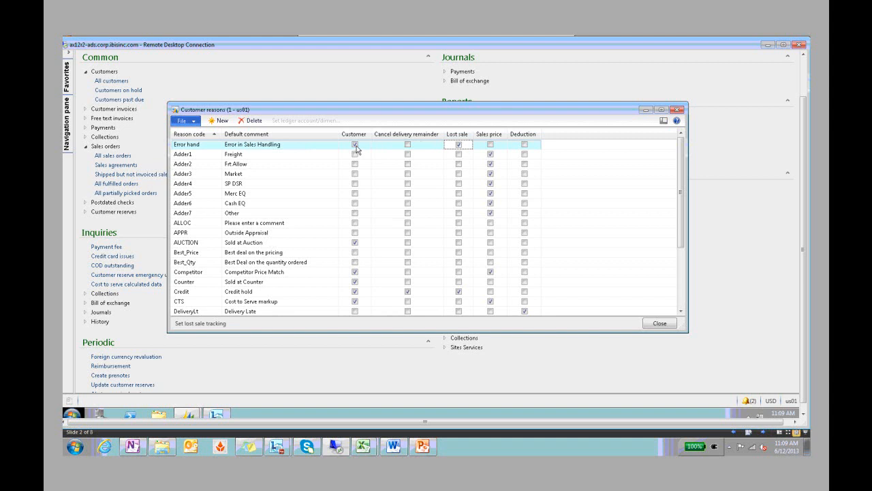
click(658, 324)
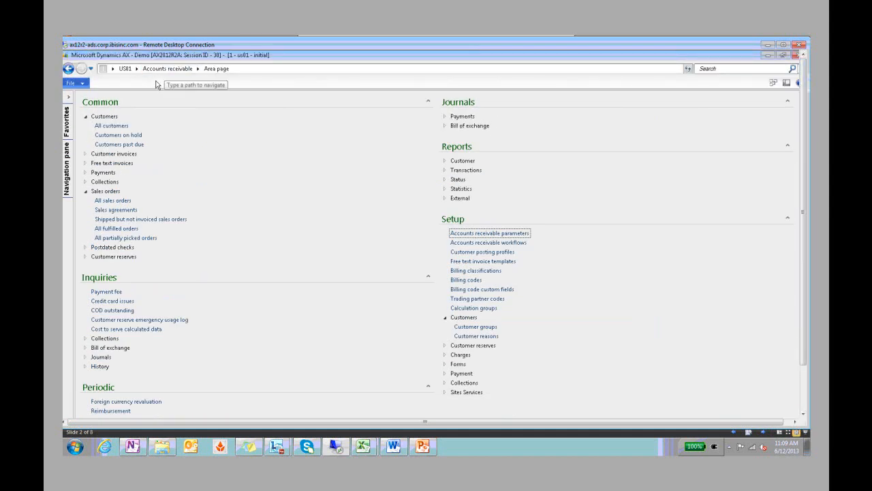
Open the related products of released item 01050203, Pallet Truck, Industrial, Pink, in Product information management
click(138, 70)
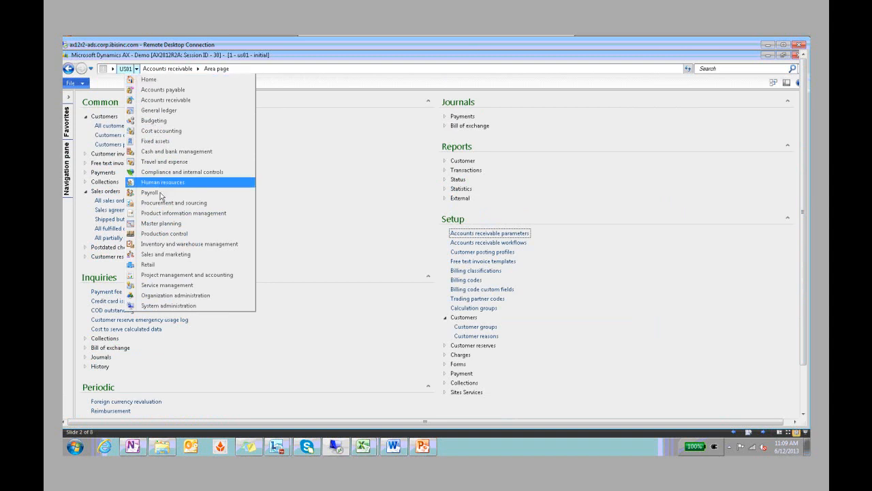
click(164, 204)
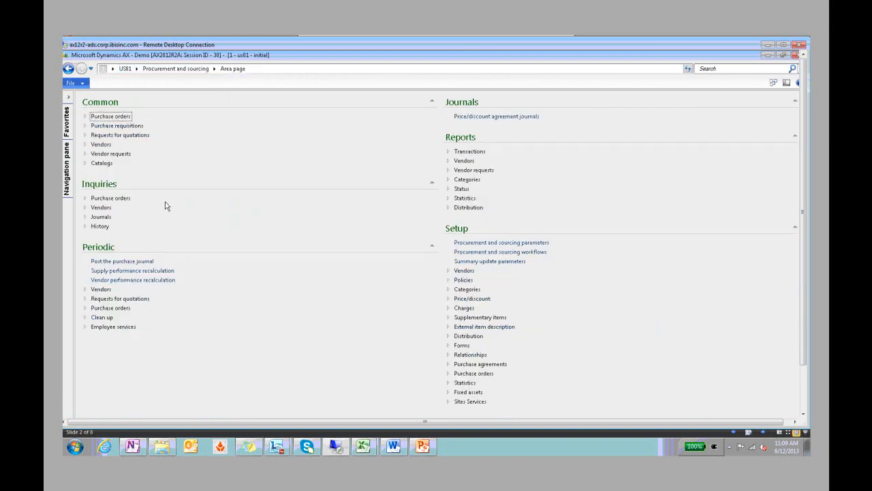
click(137, 69)
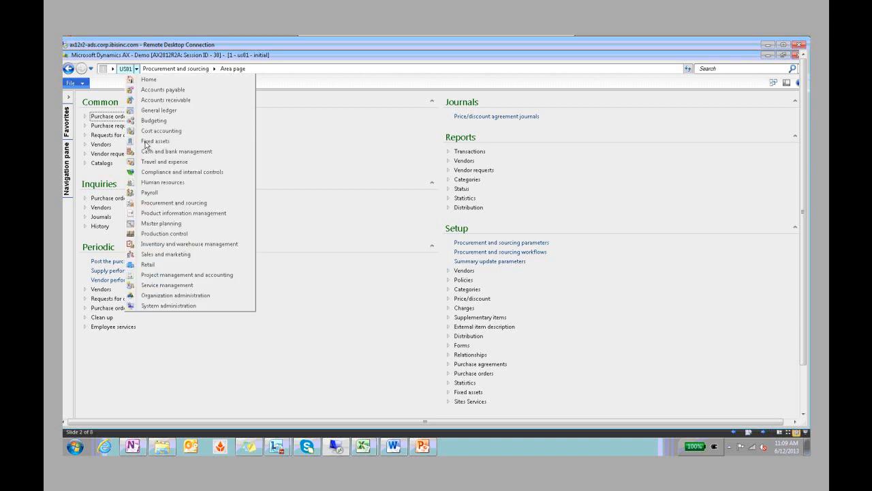
click(160, 213)
click(120, 125)
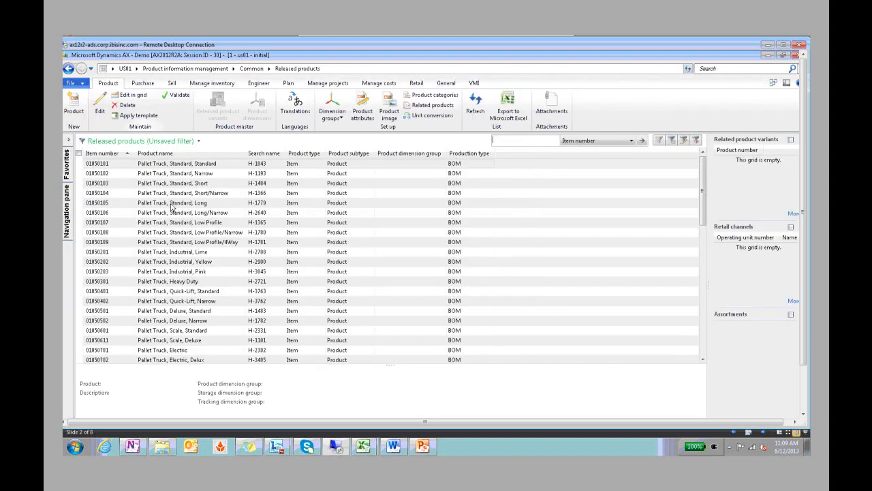
click(434, 107)
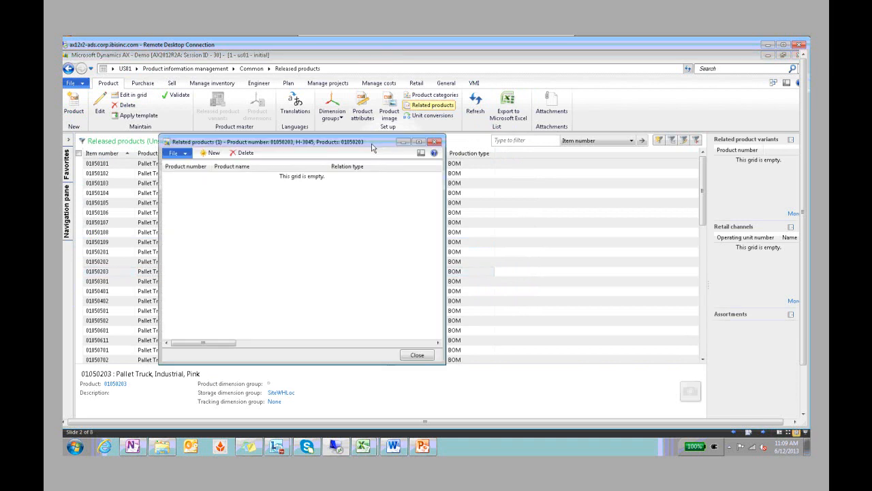
Add Inner Tube Patches as a related product of item 01050203 with the relation type Upsell Opportunity
click(221, 161)
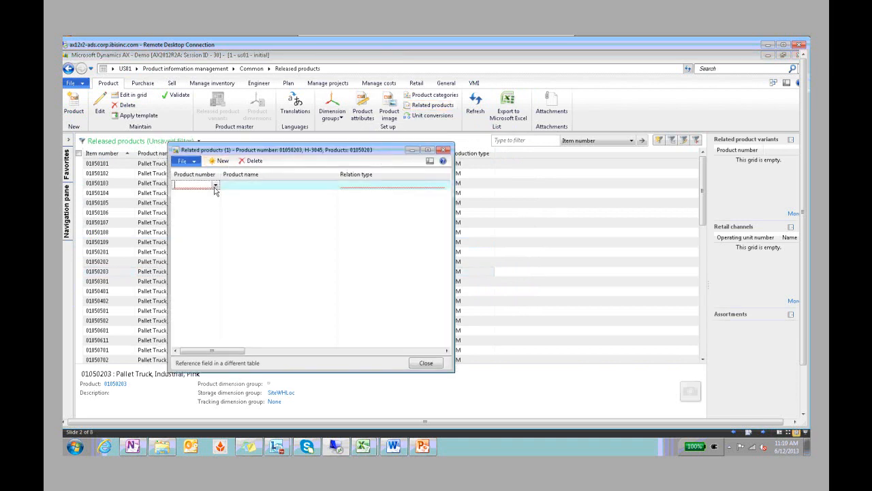
click(215, 185)
click(211, 264)
click(399, 185)
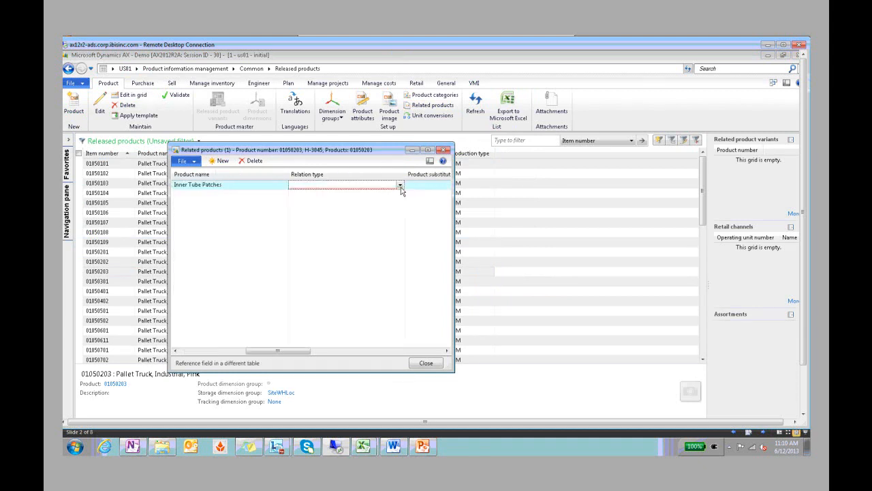
click(400, 186)
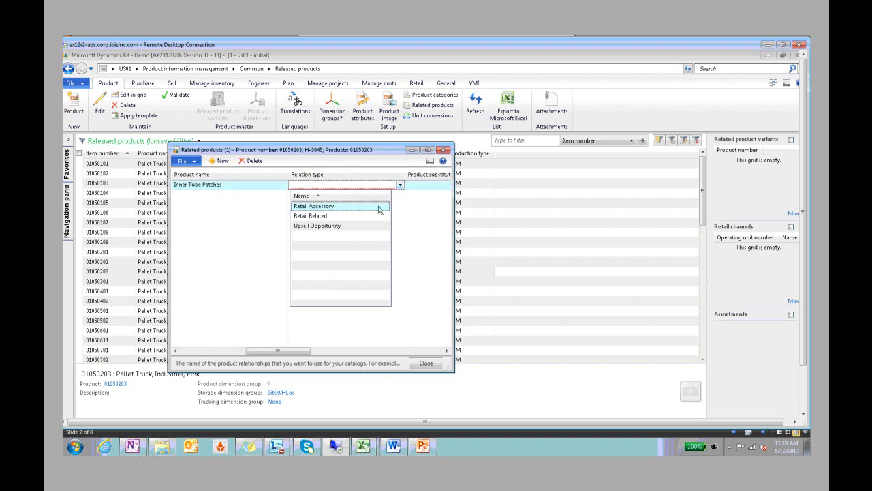
click(338, 227)
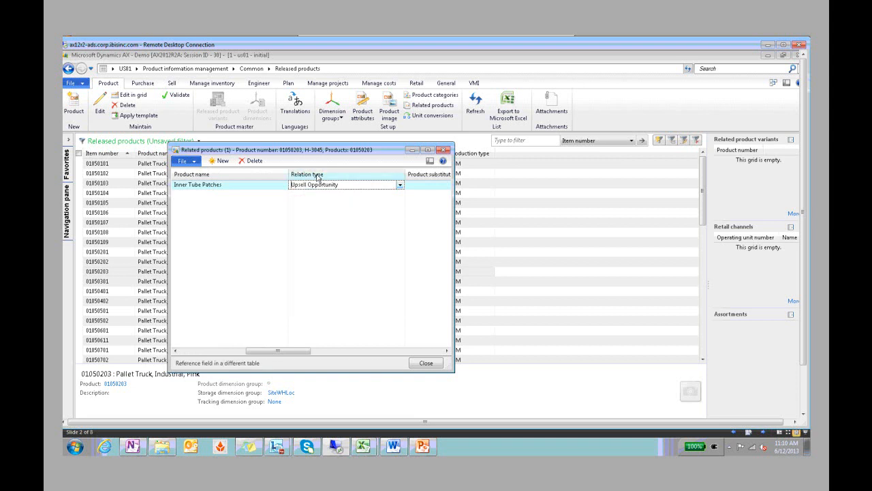
Set the related product's substitution type to Substitute, then close the form and go to the Product information management area page
key(Tab)
click(354, 186)
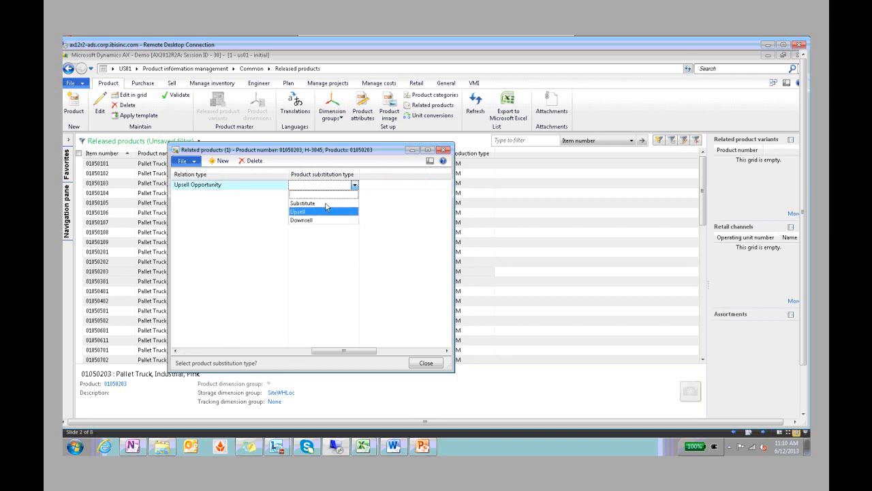
click(327, 209)
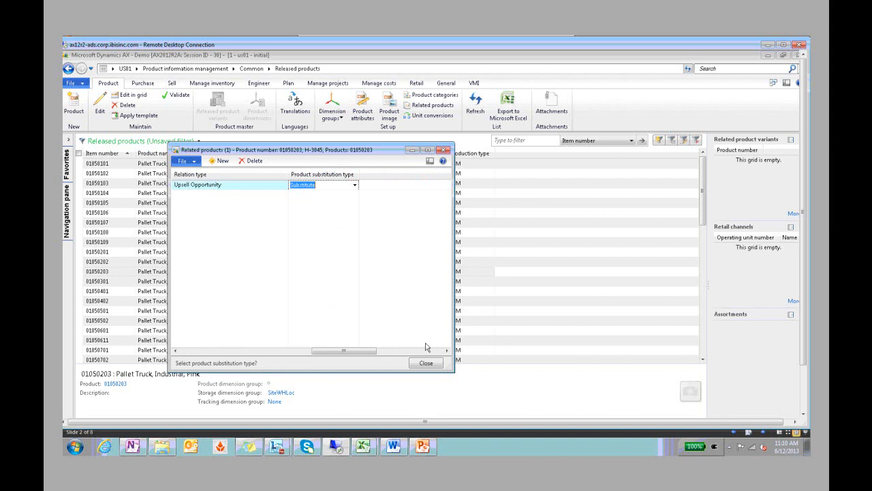
click(425, 363)
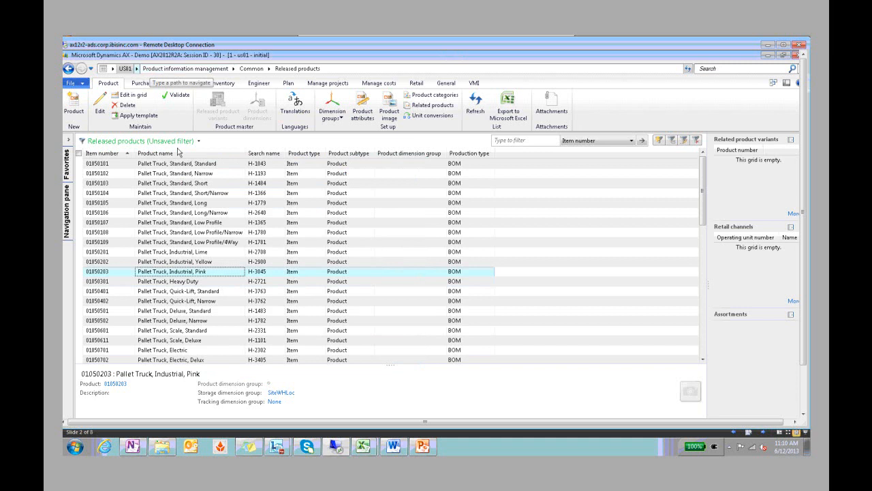
click(176, 69)
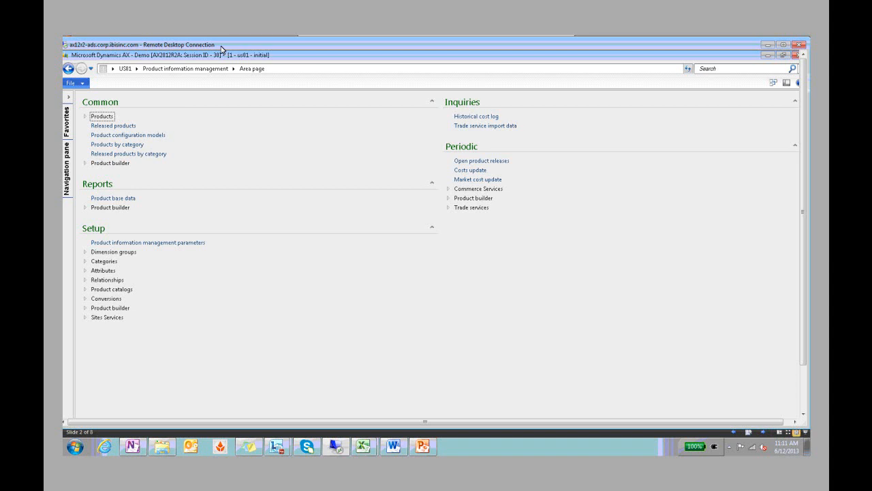
Switch to the Advanced Order Management slide show in PowerPoint and browse to the Stock Availability slide
click(420, 447)
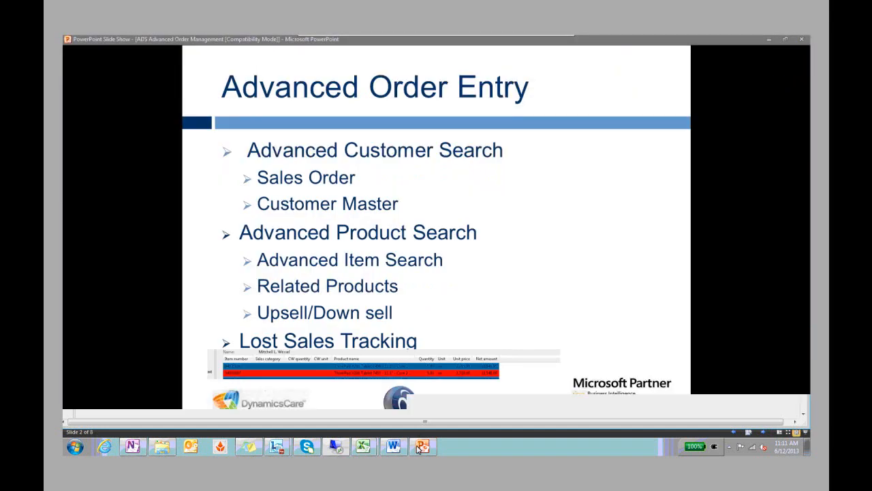
click(414, 260)
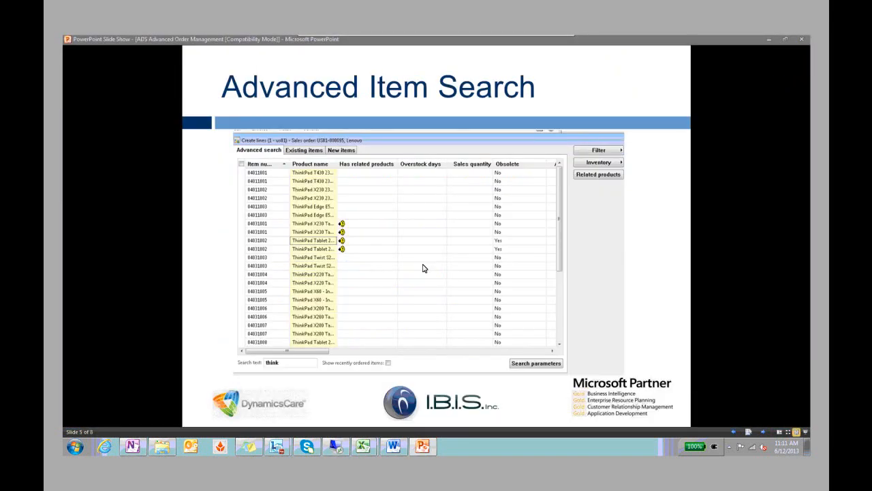
scroll(424, 267, up, 2)
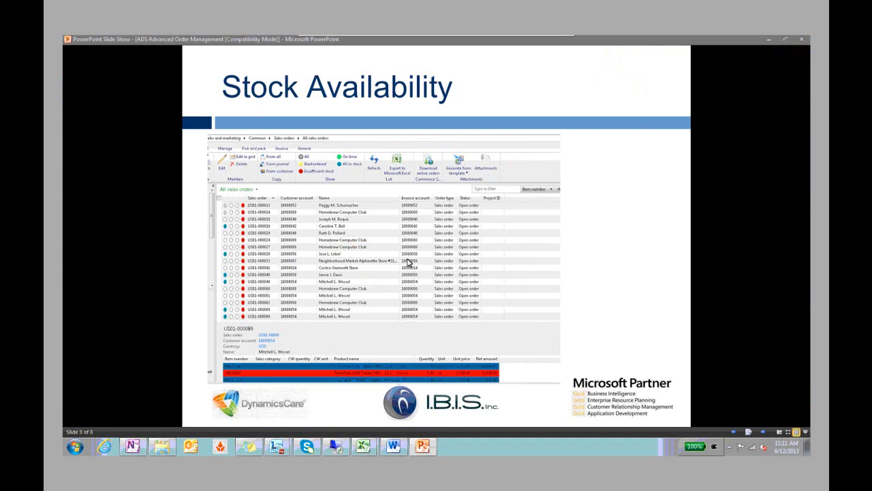